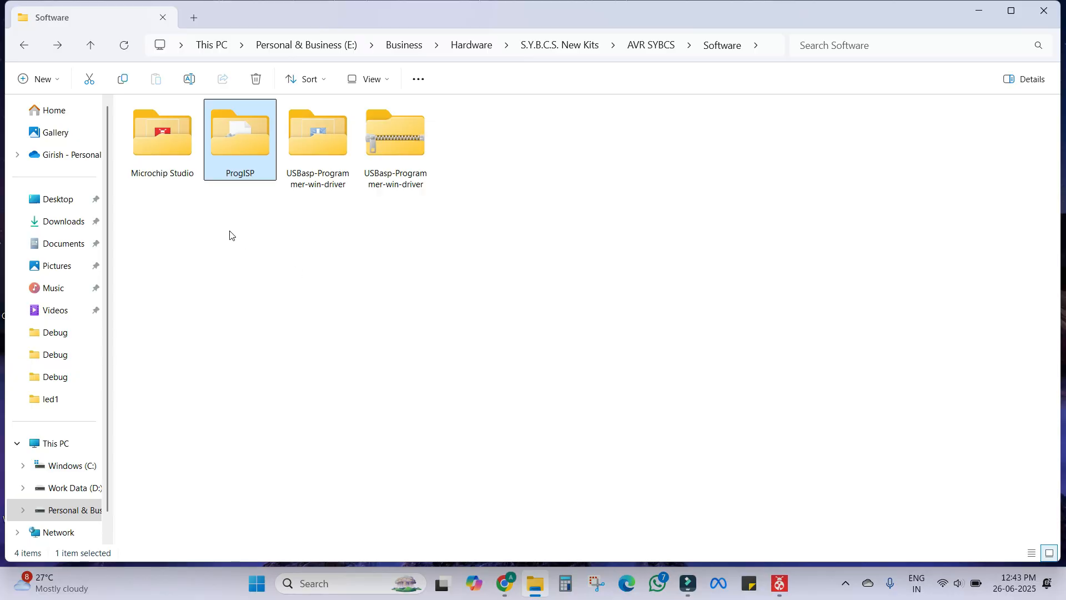
Step: Create a desktop shortcut for the progisp application in the ProgISP folder
double_click(238, 177)
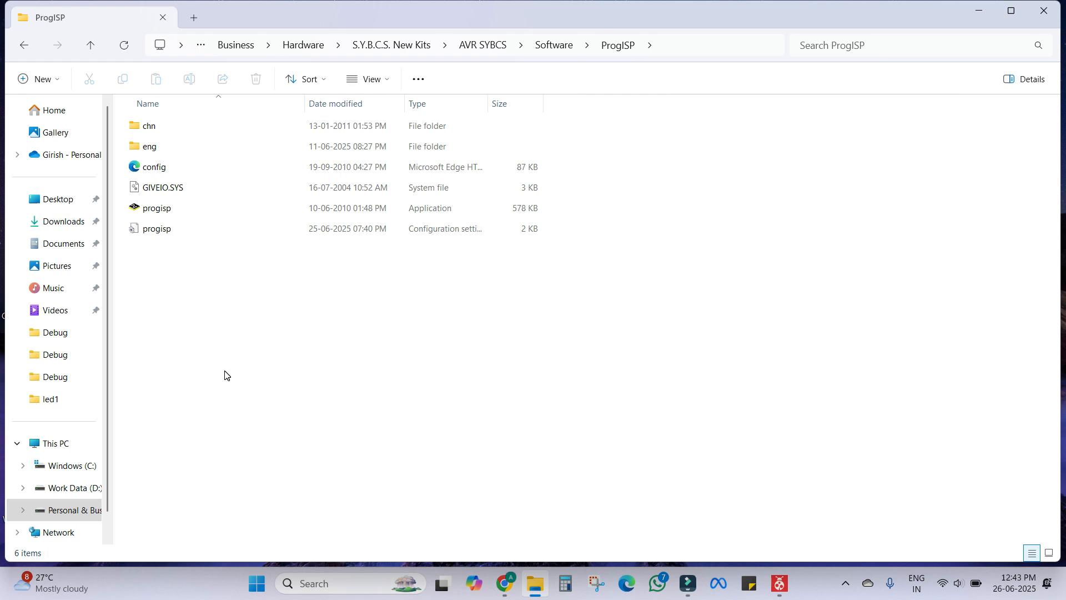
right_click(156, 213)
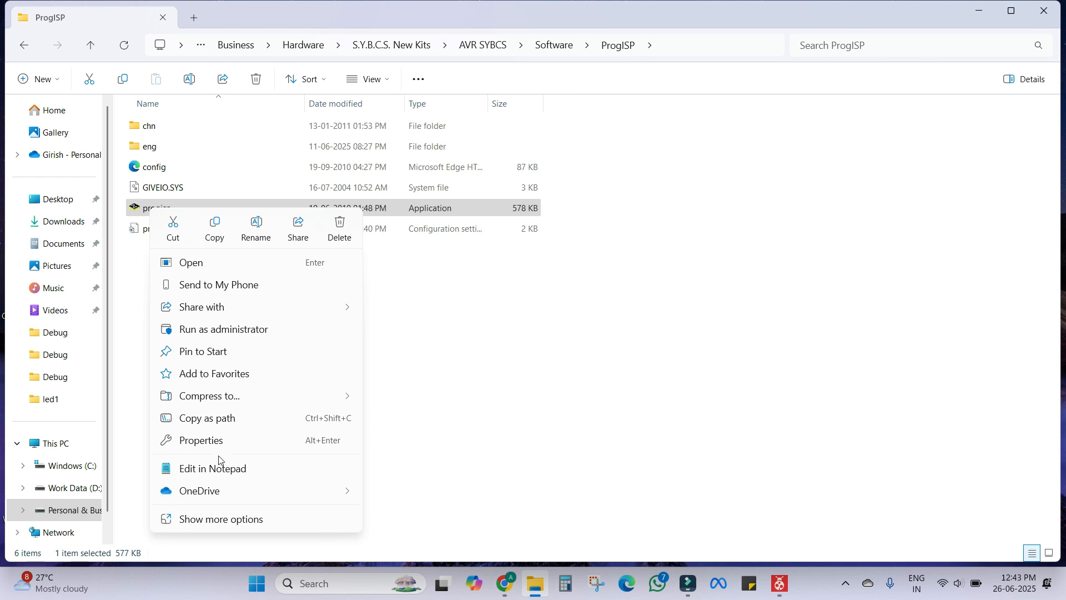
click(212, 519)
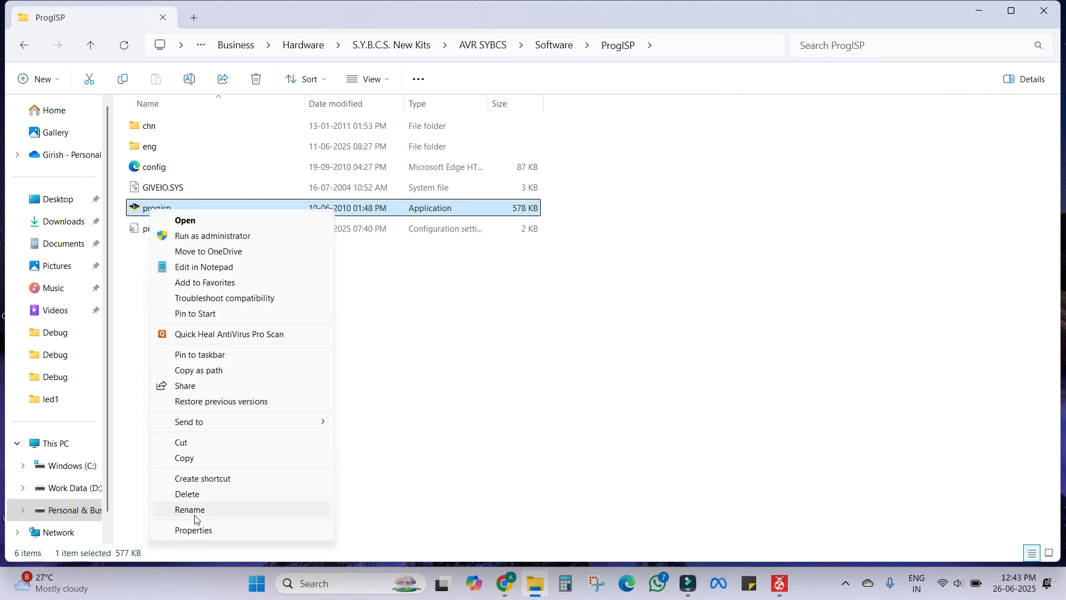
mouse_move(289, 422)
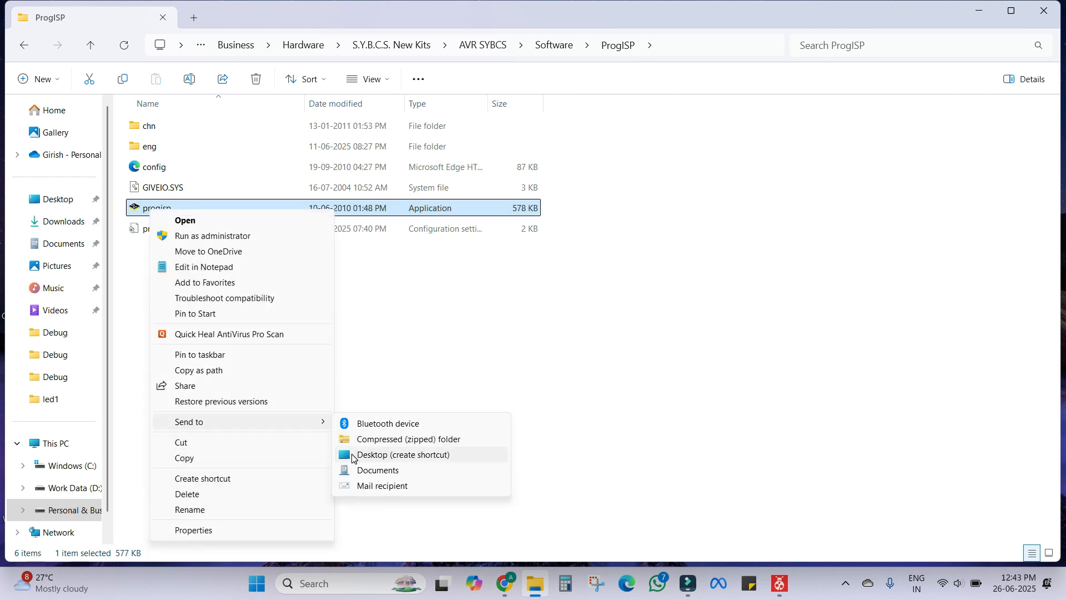
click(367, 456)
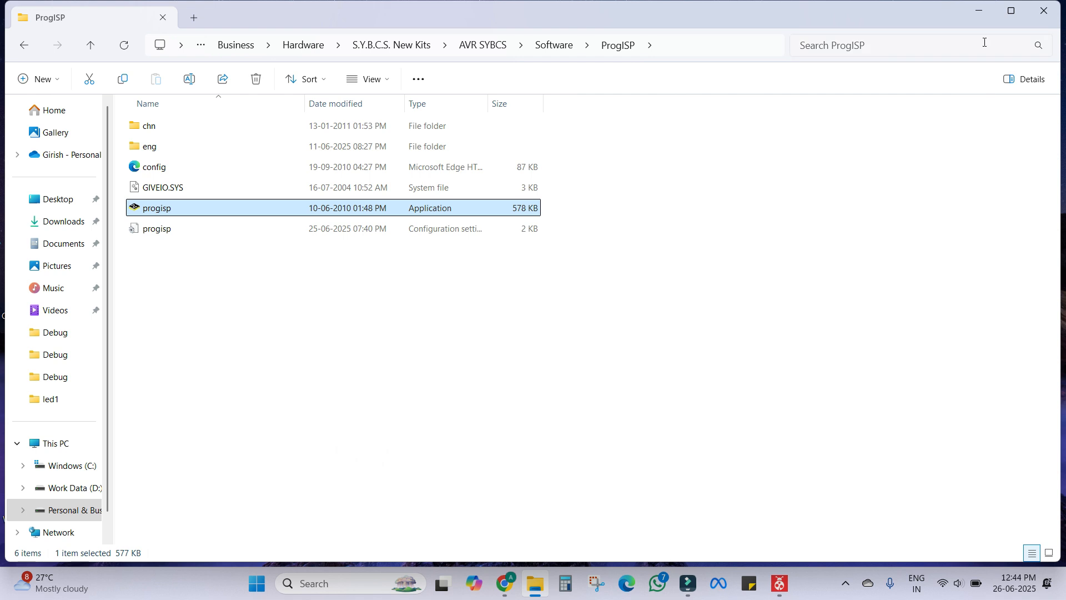
Step: Minimize File Explorer, launch PROGISP from its desktop shortcut and minimize its window
click(979, 11)
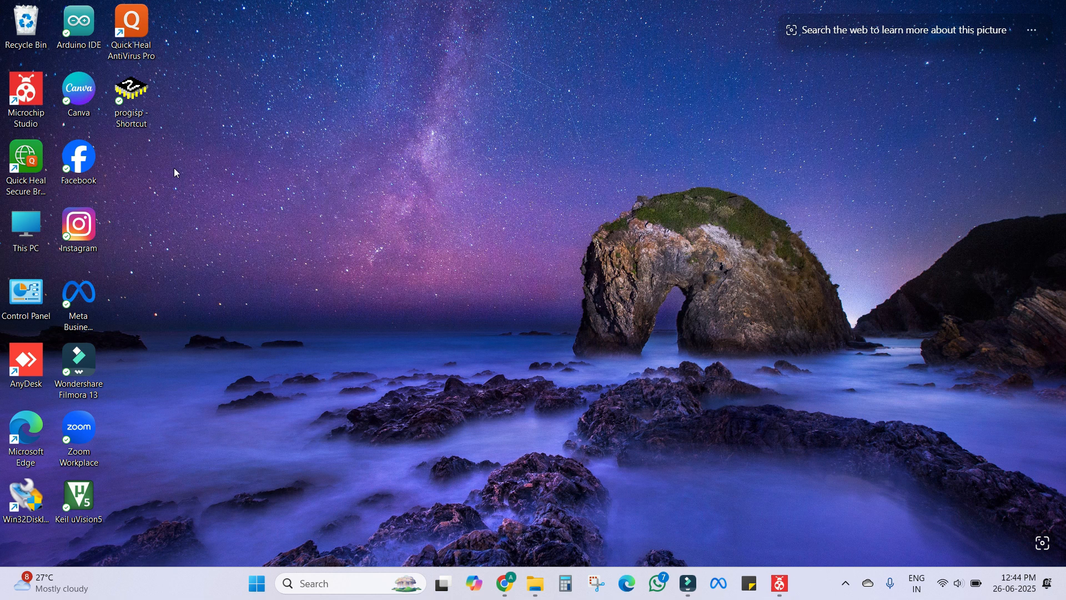
double_click(137, 92)
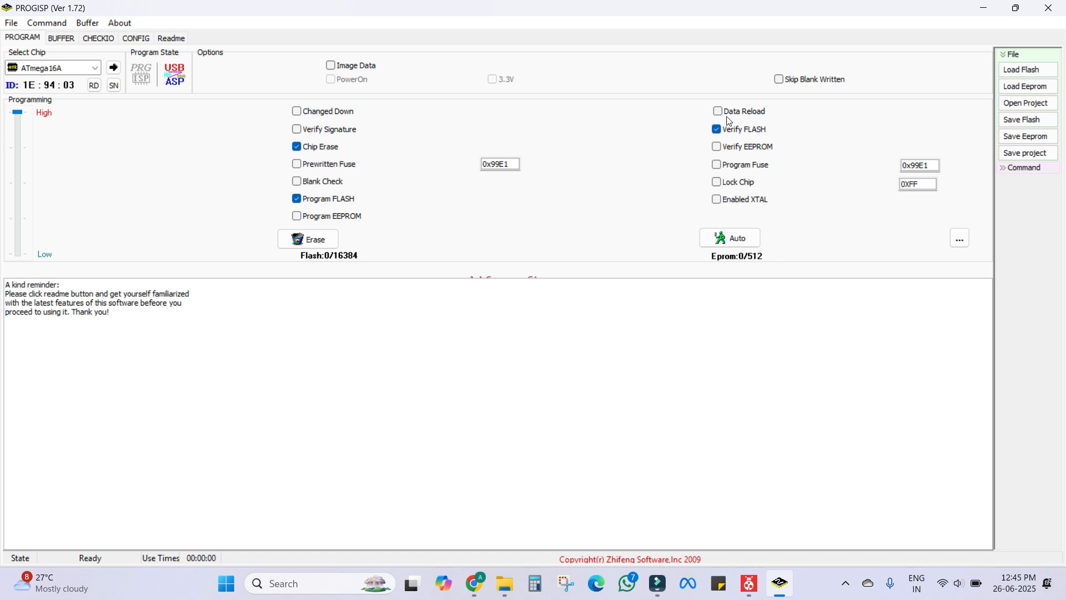
click(984, 8)
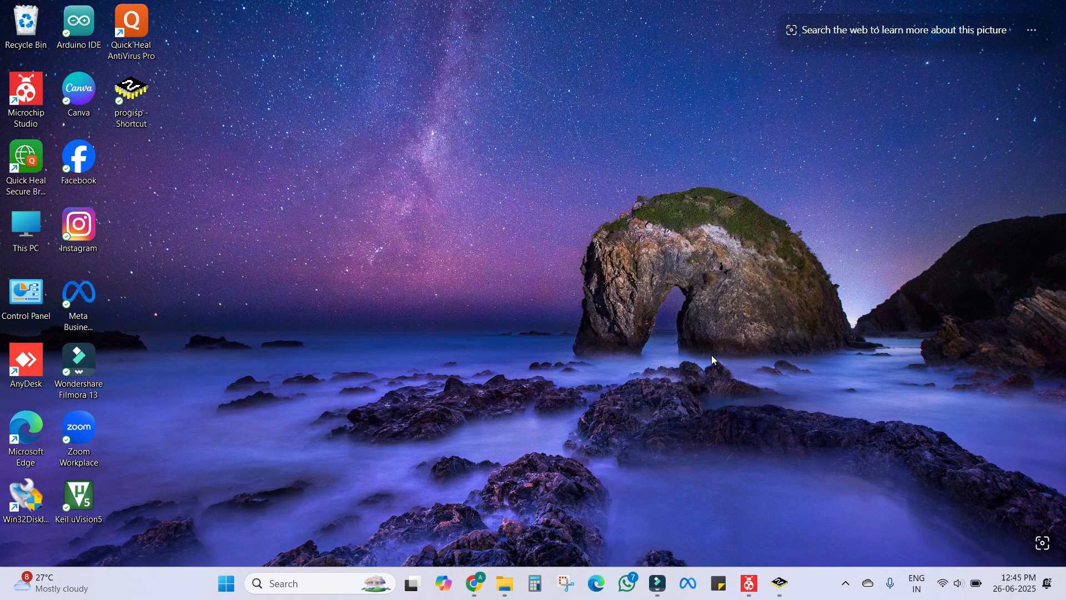
Step: Switch to File Explorer and install the USBasp driver with InstallDriver from the USBasp-Programmer-win-driver folder under Software
click(502, 585)
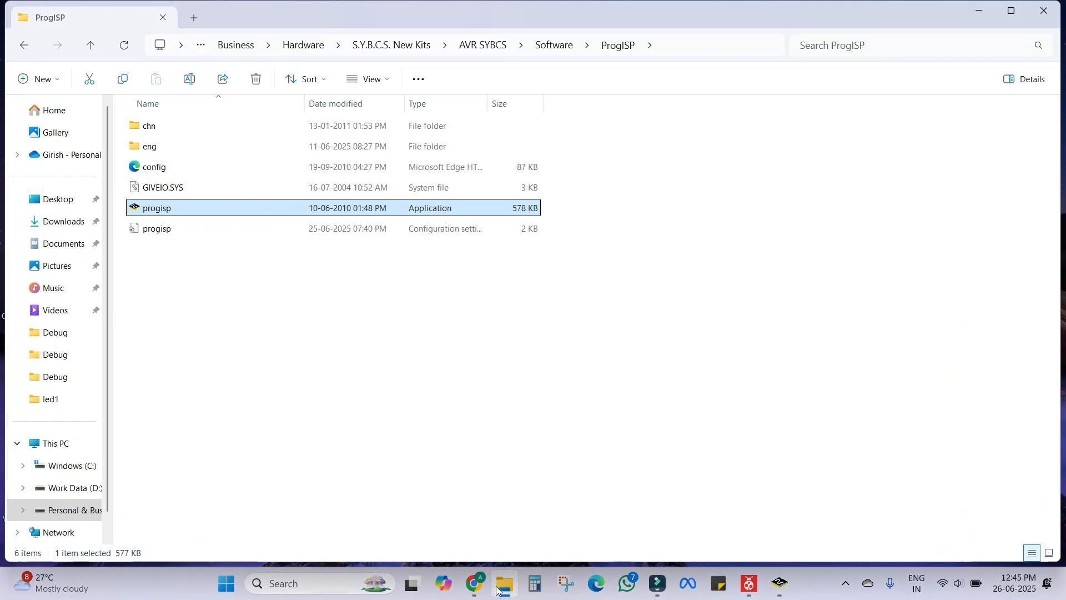
click(552, 45)
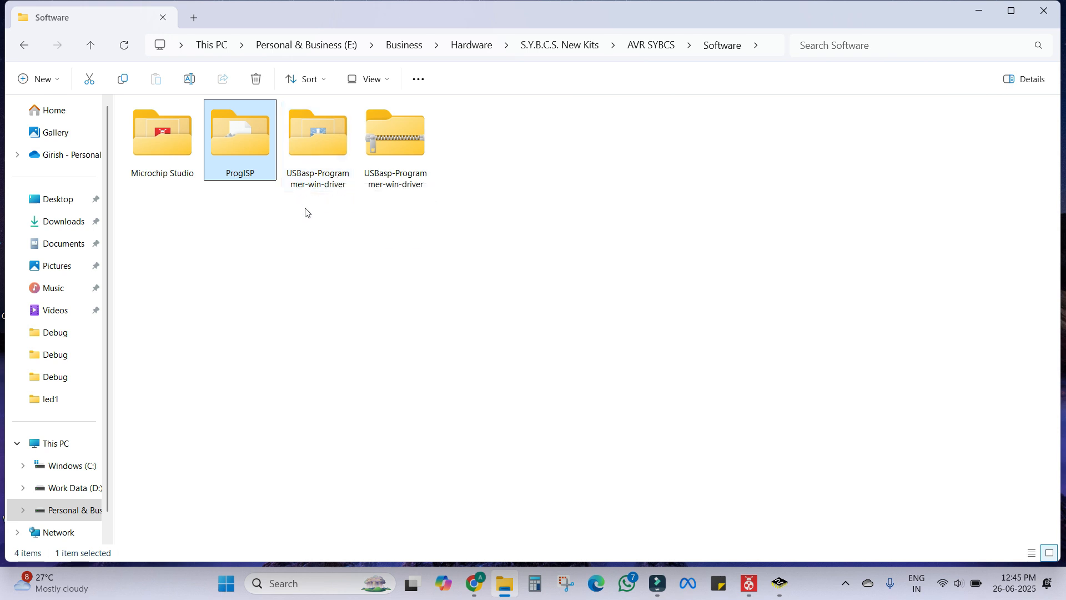
double_click(320, 153)
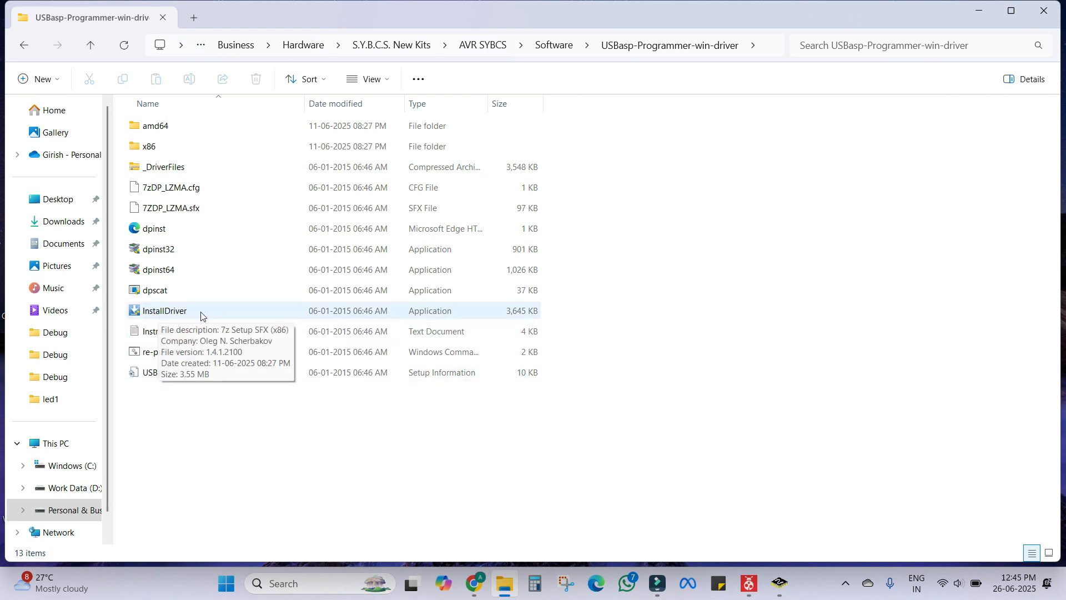
double_click(176, 312)
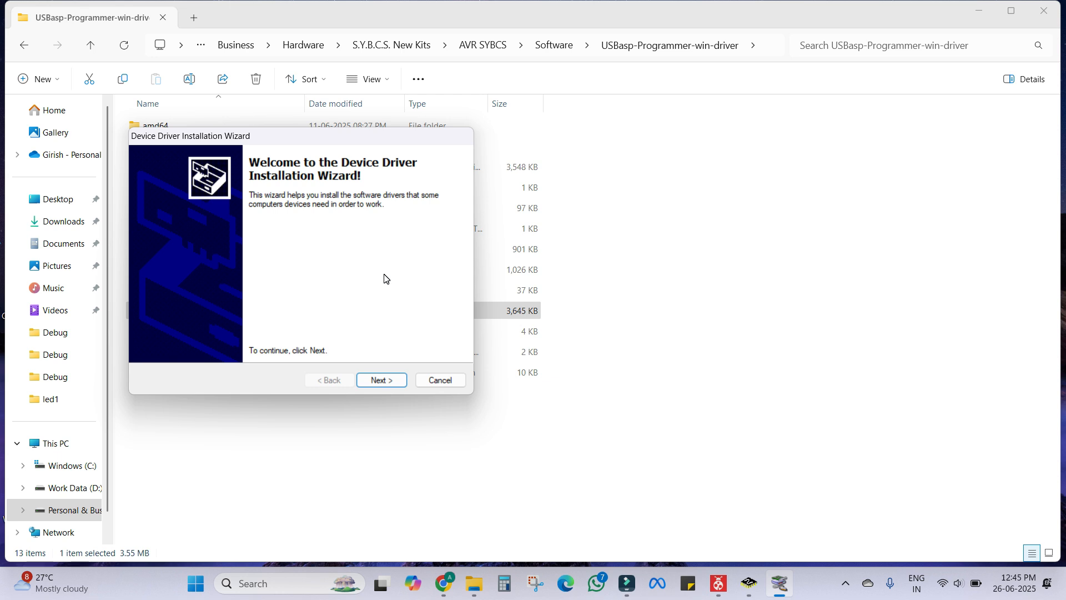
click(377, 380)
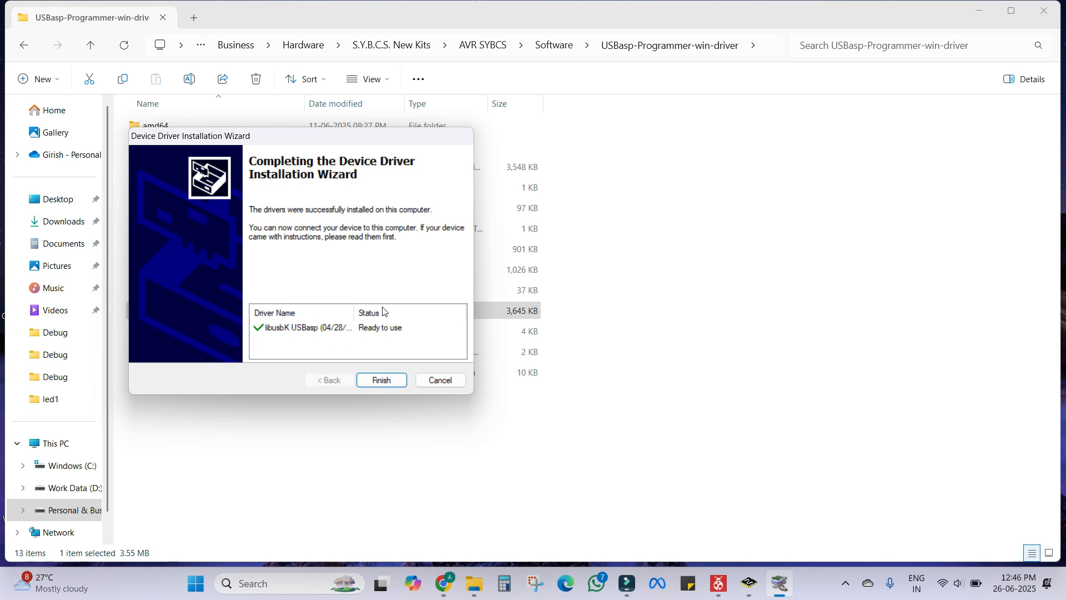
click(384, 382)
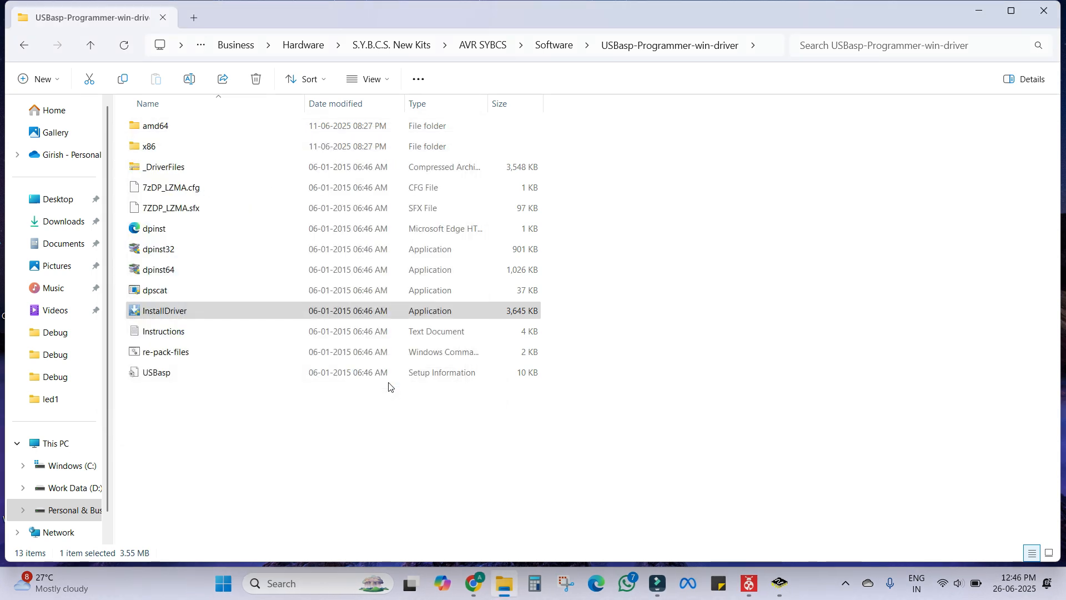
Step: Switch back to the running PROGISP window and select the PRG ISP programmer indicator
key(super+d)
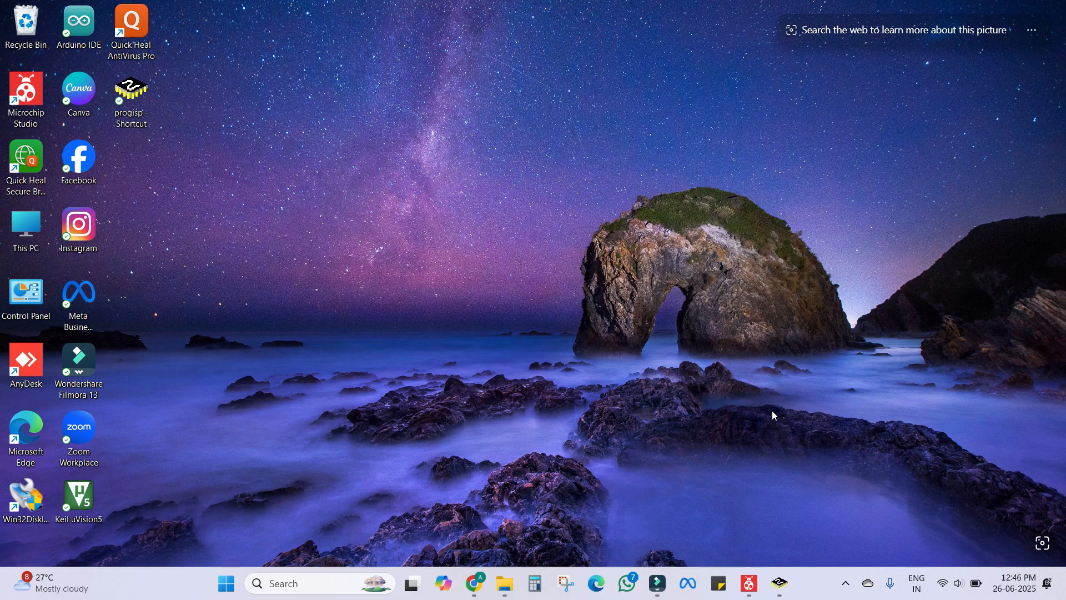
click(776, 595)
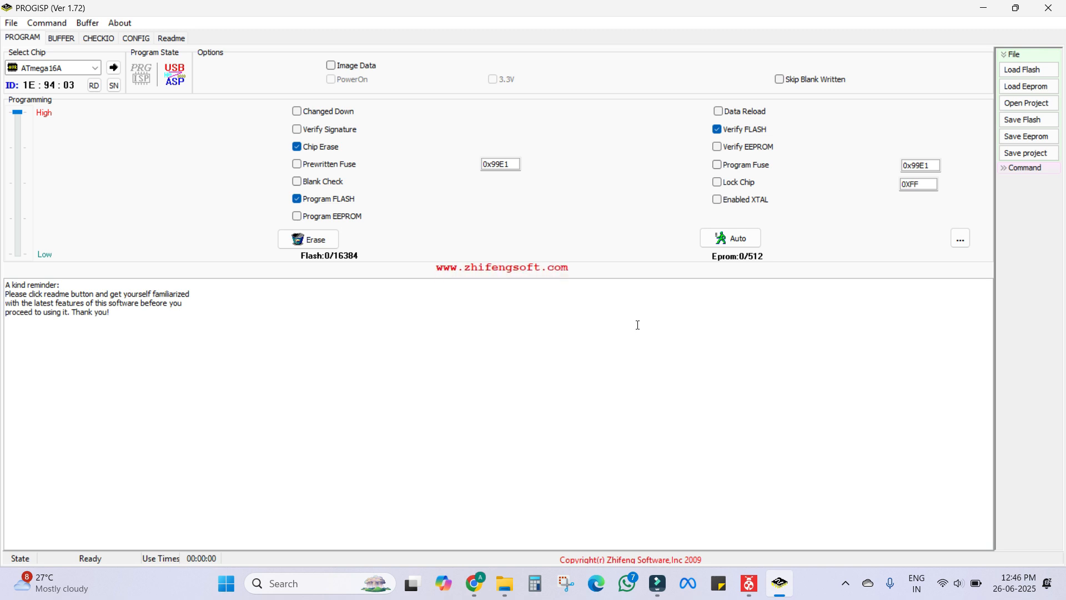
click(139, 83)
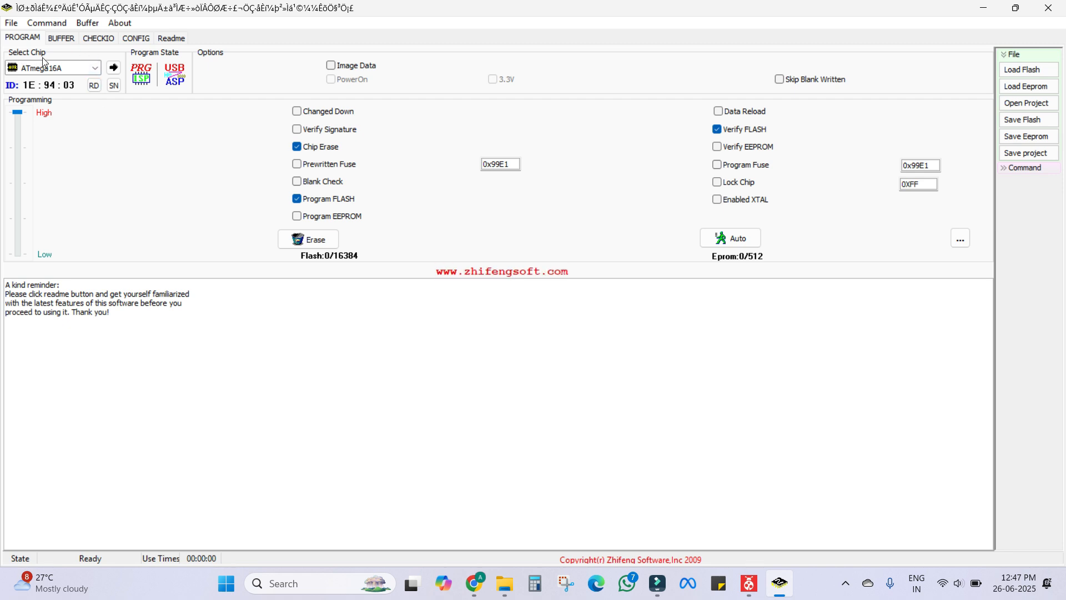
Step: Select AT89S51 as the target chip
click(92, 68)
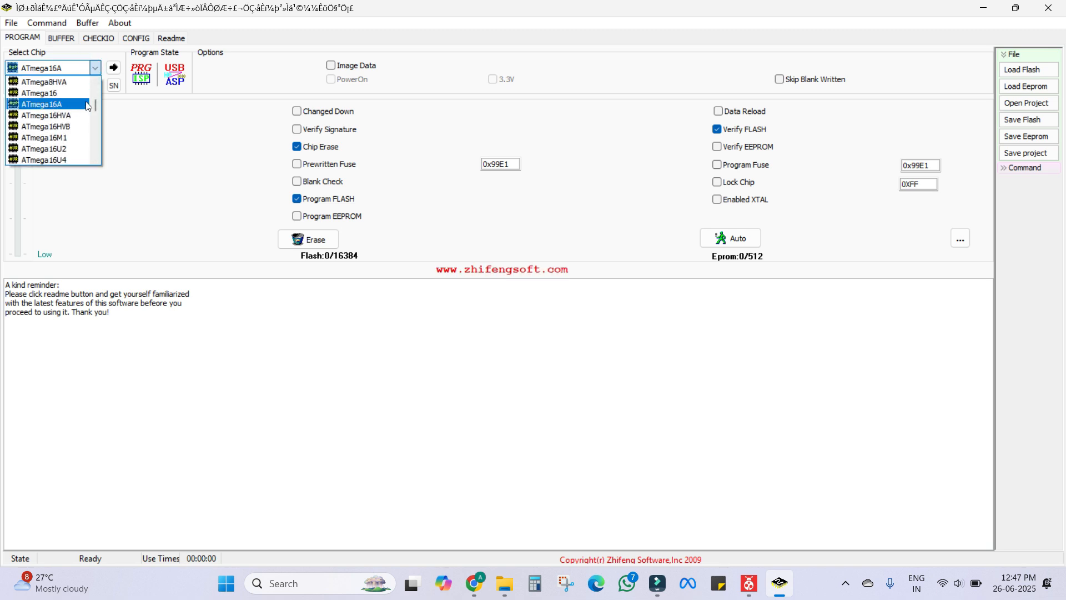
drag(98, 104, 101, 82)
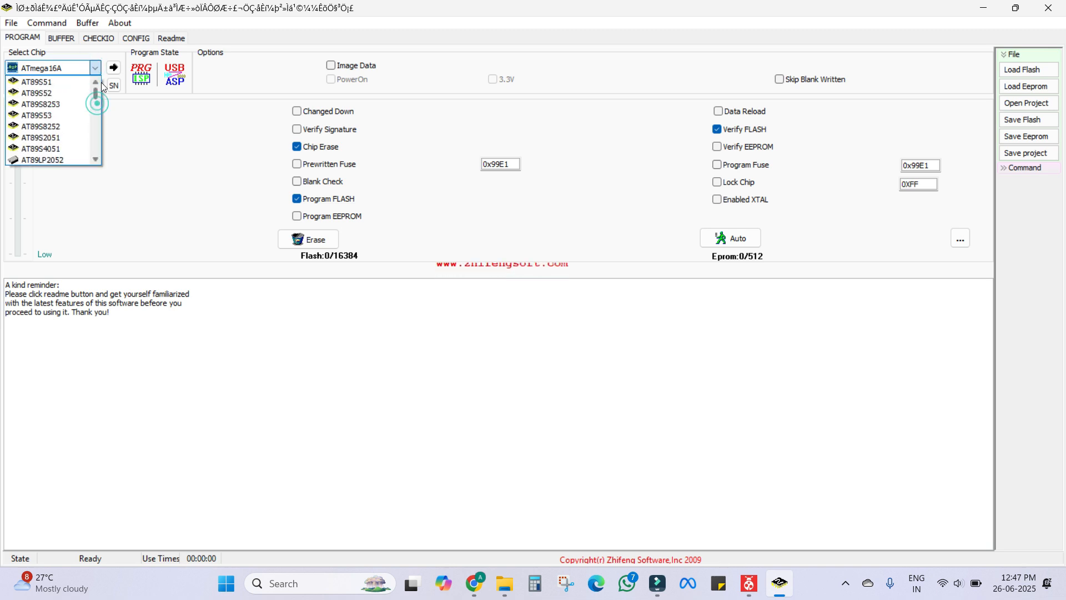
click(38, 84)
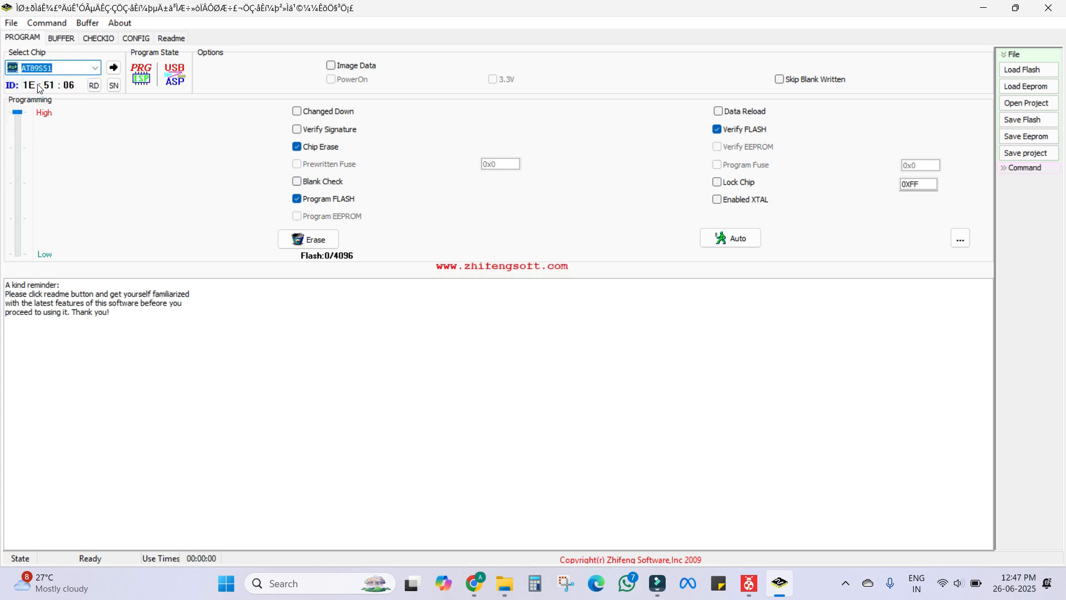
Step: Select ATmega16A as the target chip
click(92, 69)
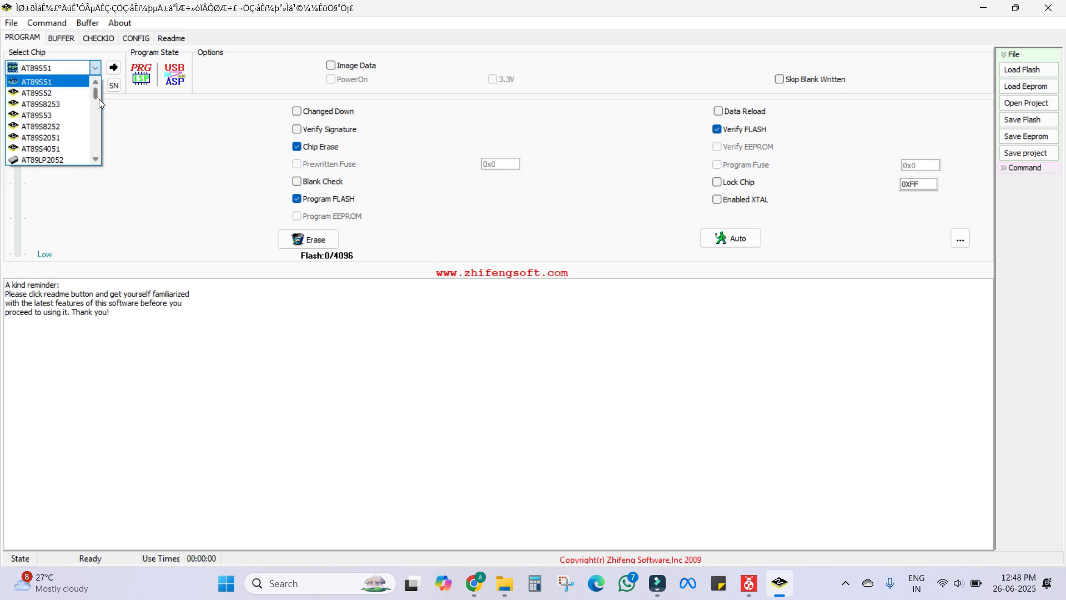
drag(96, 92, 95, 106)
click(96, 81)
click(96, 81)
click(96, 81)
click(96, 81)
click(96, 81)
click(96, 81)
click(97, 81)
click(96, 81)
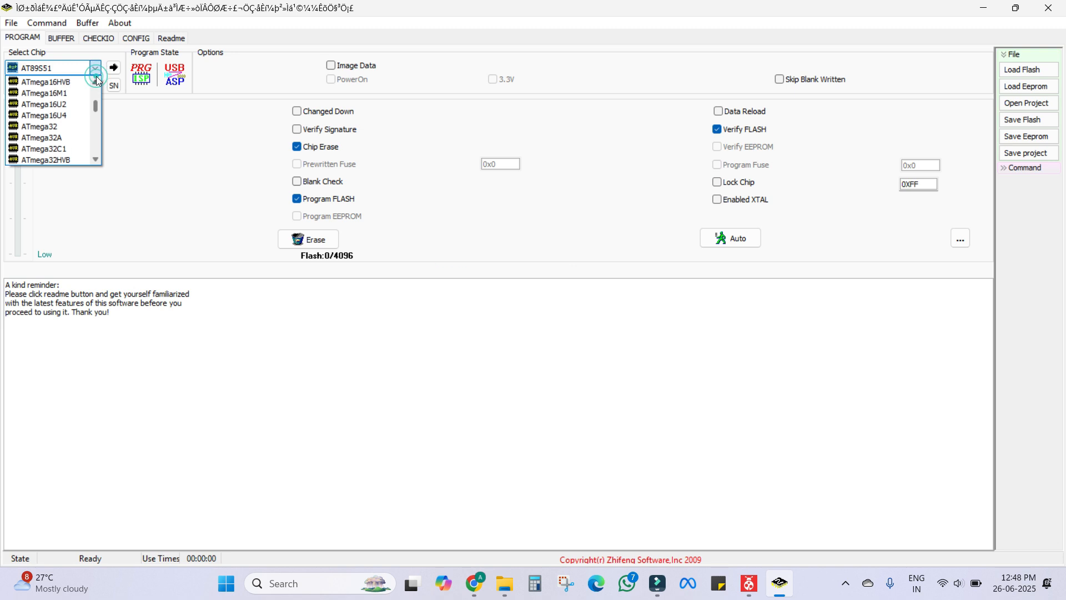
click(97, 81)
click(96, 81)
click(96, 81)
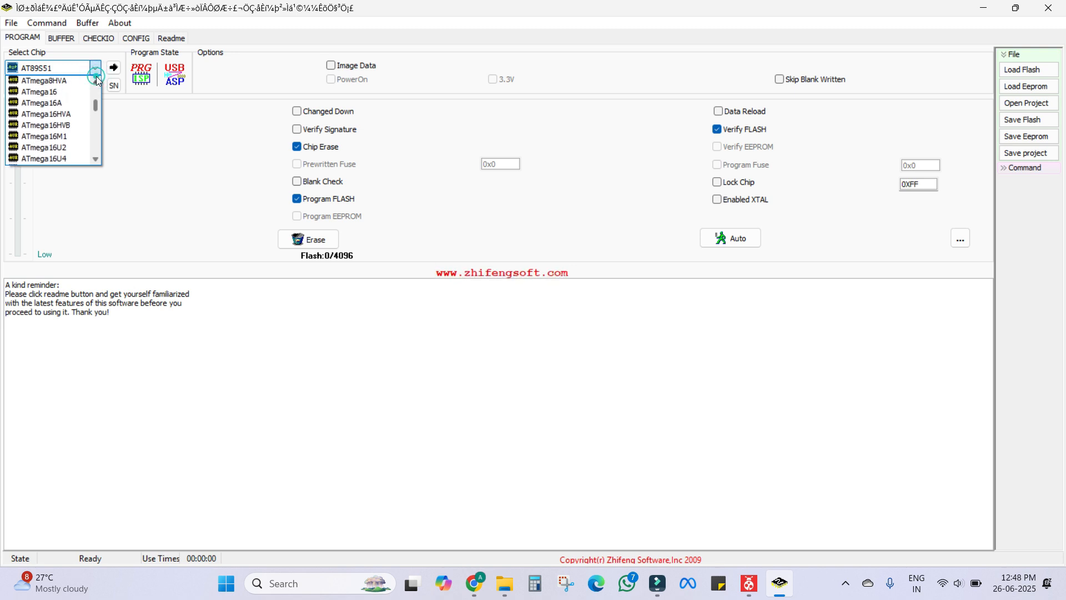
click(64, 104)
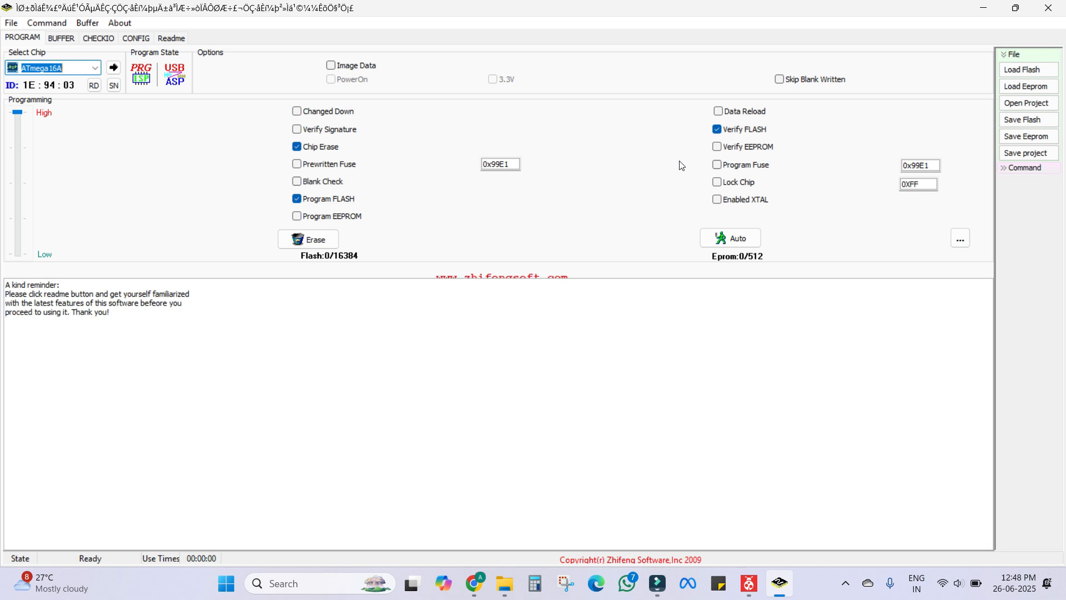
Step: Enable the Program Fuse option and disable it again
click(718, 165)
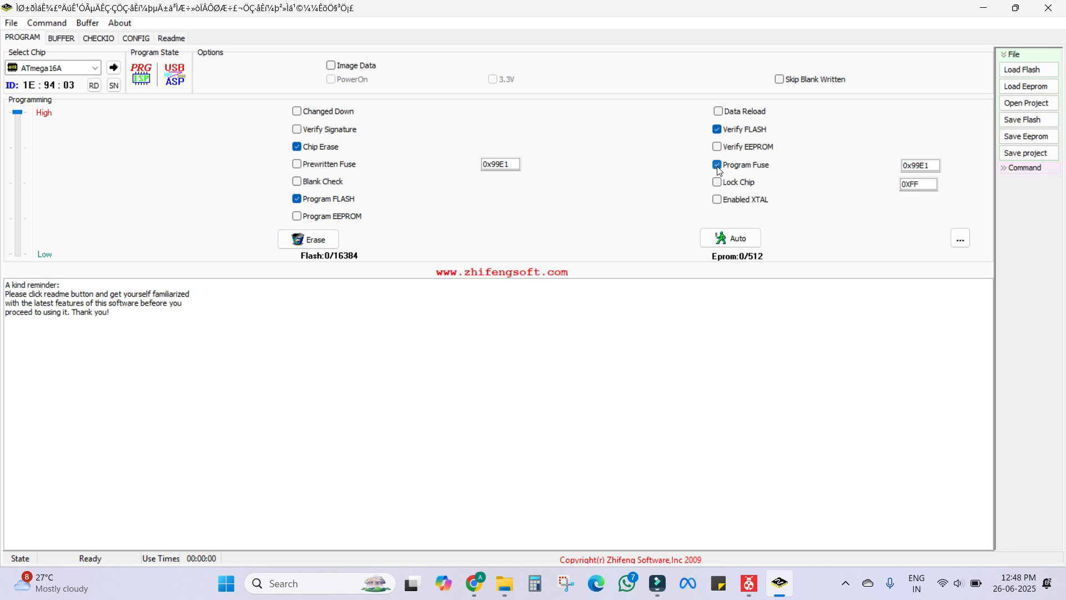
click(717, 165)
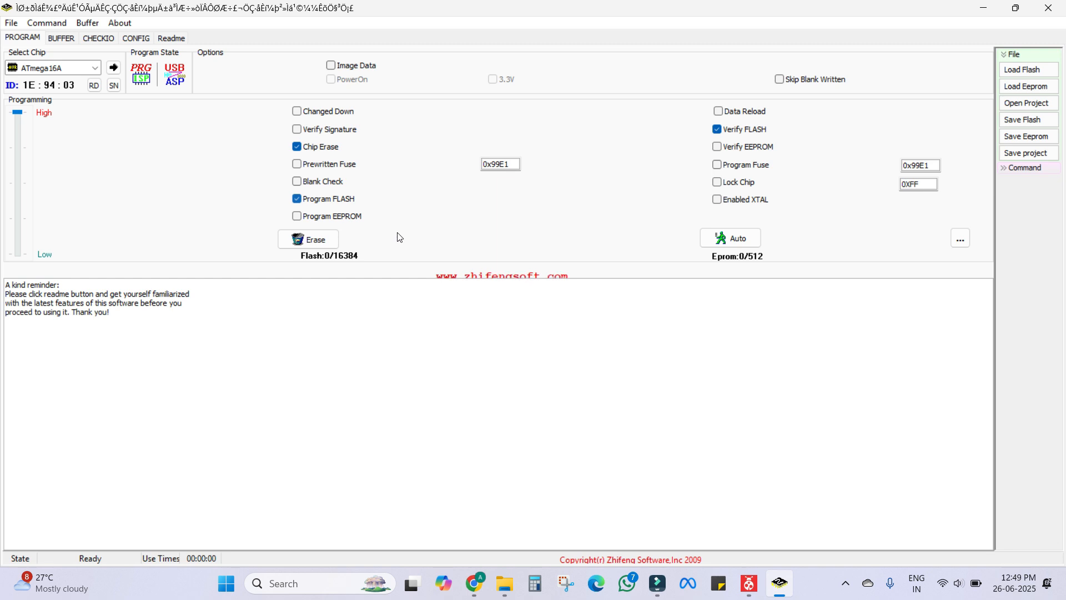
Step: Load the led hex file from Documents > AVR Pgm > led > led > Debug as the flash data
click(1015, 71)
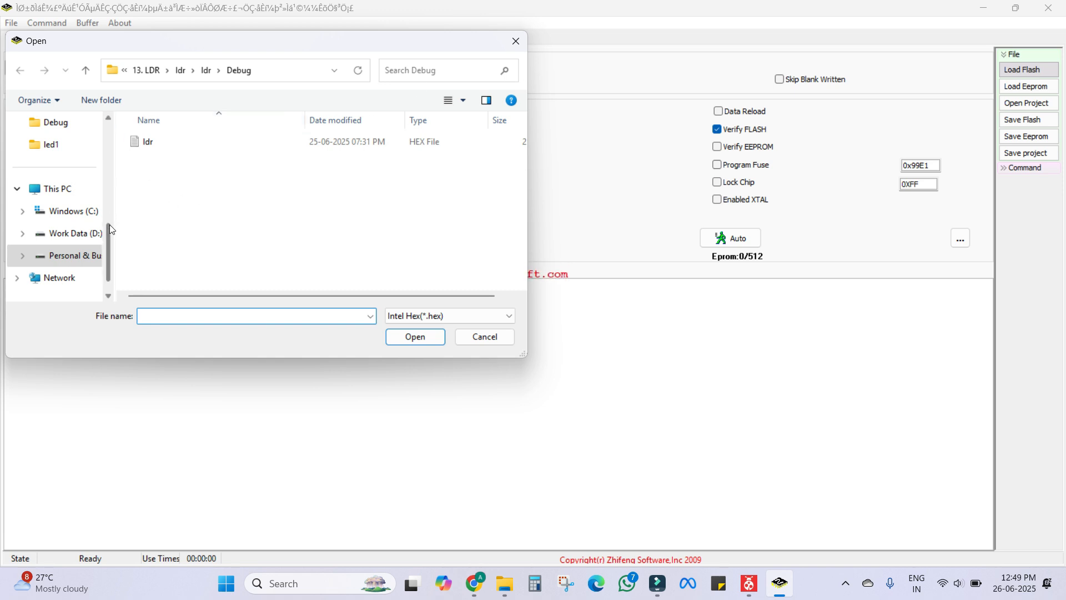
scroll(111, 153, up, 3)
click(64, 143)
double_click(160, 207)
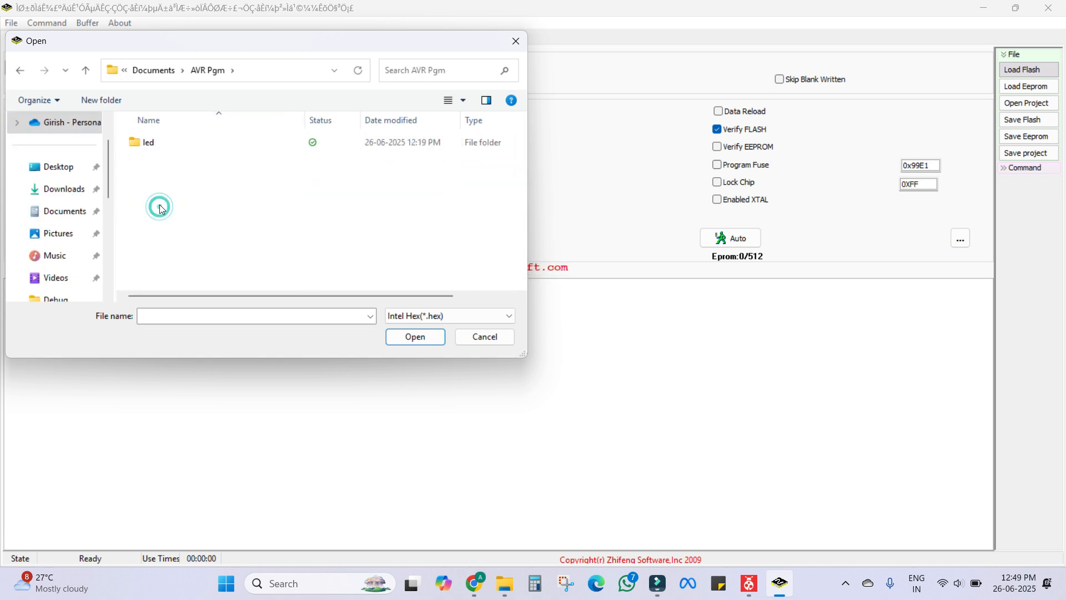
click(152, 142)
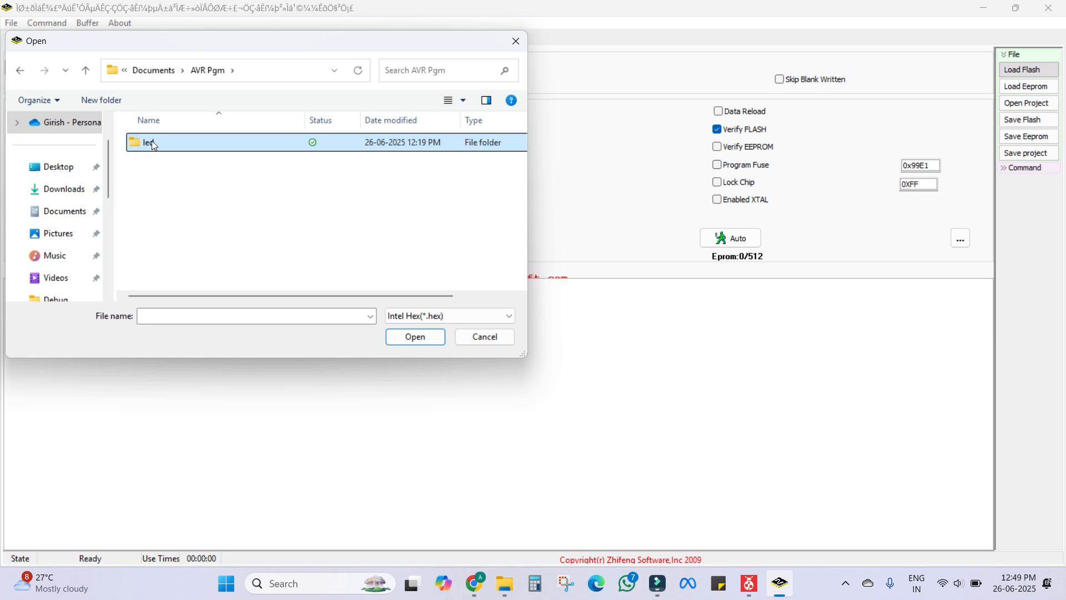
double_click(151, 142)
double_click(151, 142)
double_click(151, 142)
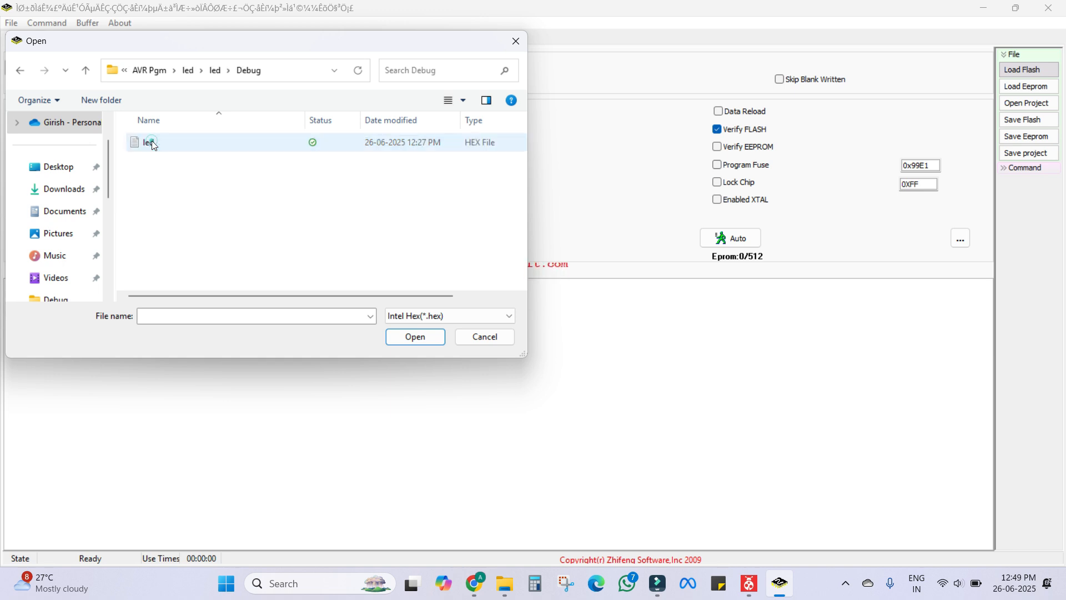
click(152, 143)
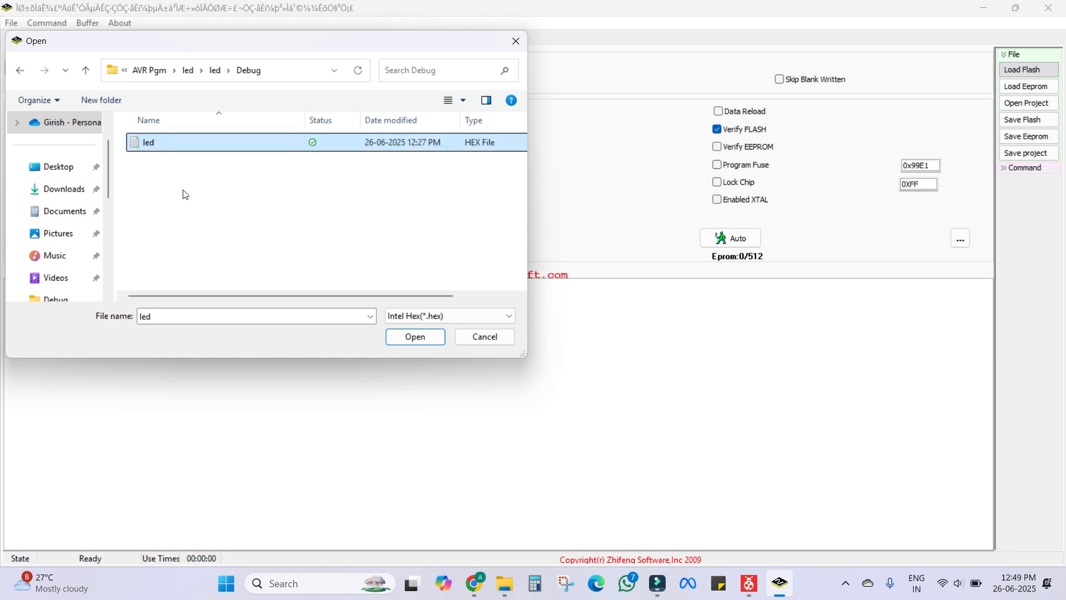
click(417, 336)
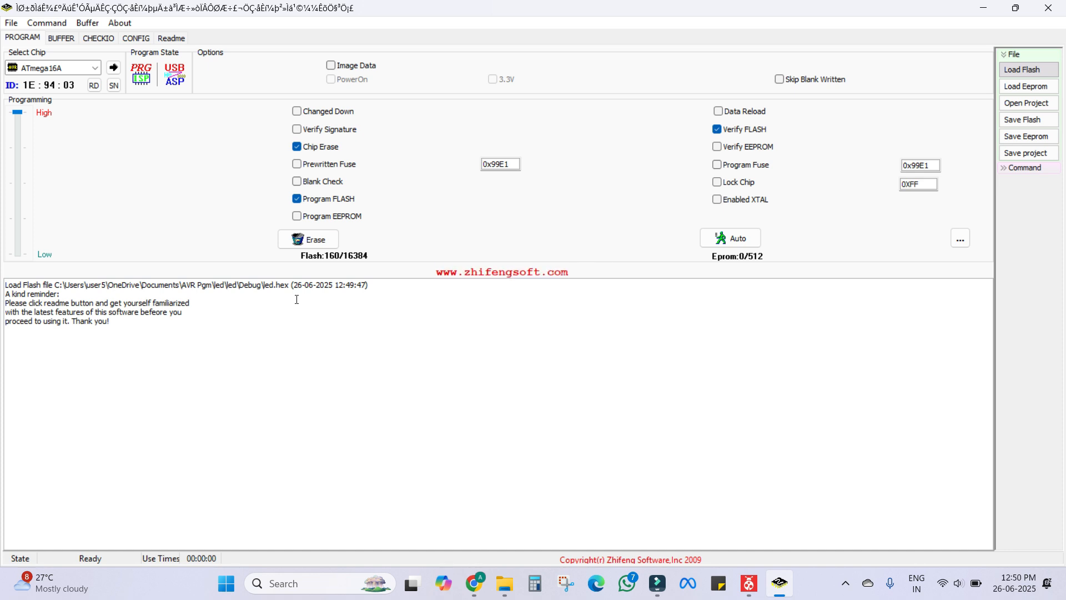
Step: Run the automatic programming sequence to write the loaded flash file to the ATmega16A
click(735, 242)
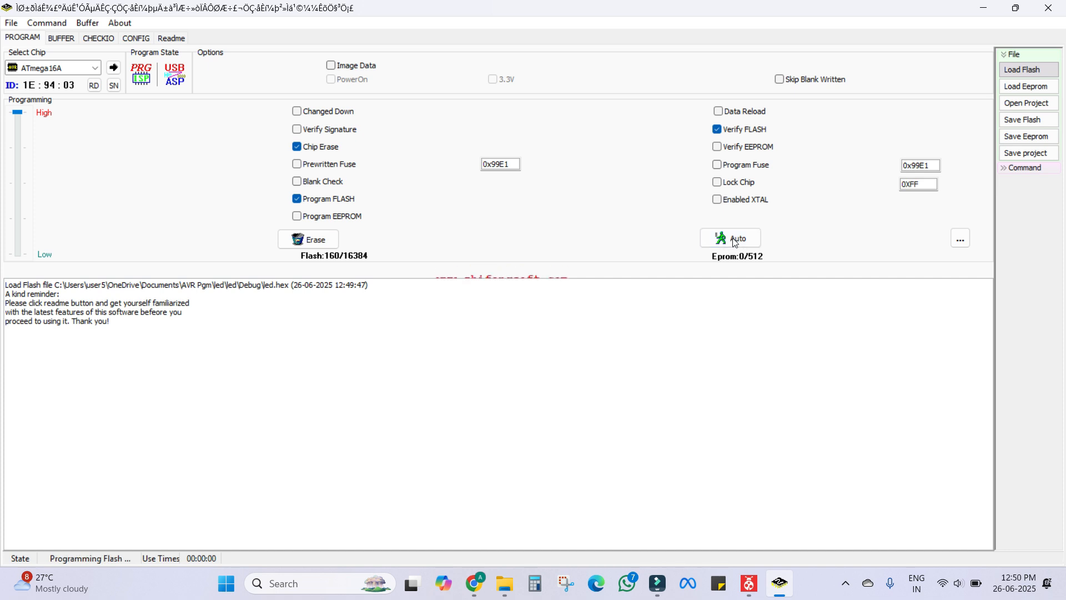